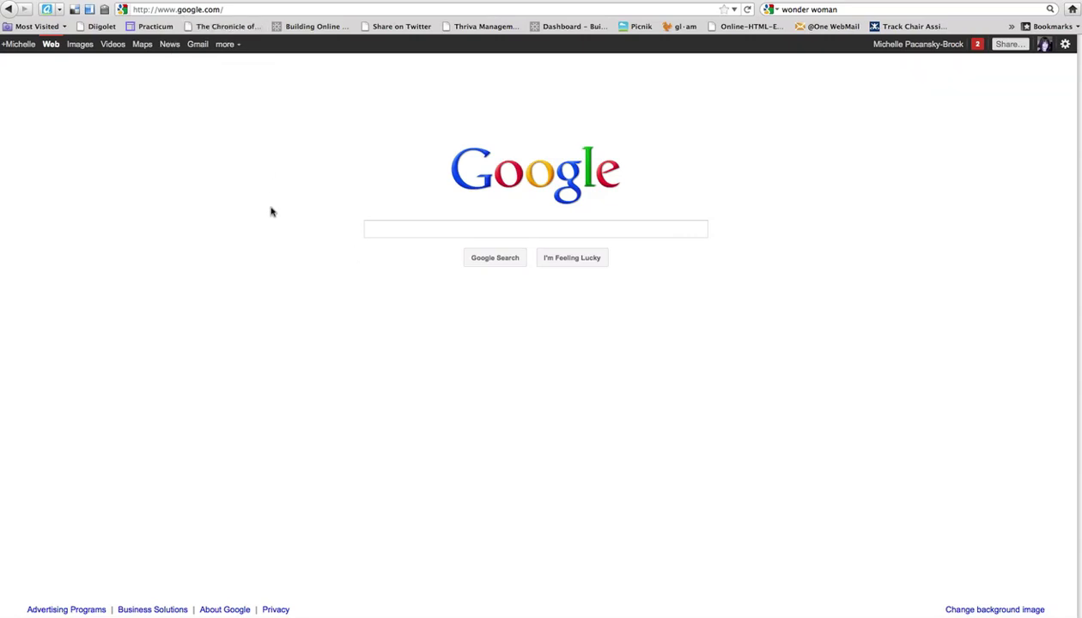
Search Google Images for 'wonder woman' and open the crossed-arms Wonder Woman photo's preview.
{"action": "left_click", "coordinate": [82, 46]}
{"action": "left_click", "coordinate": [83, 46]}
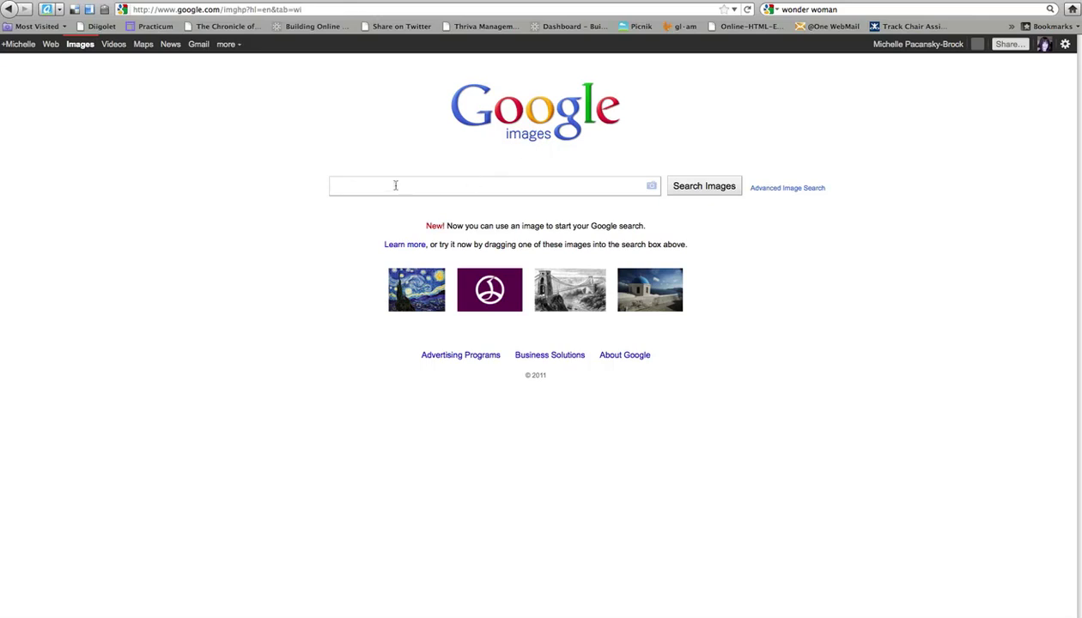
{"action": "type", "text": "wonder woman"}
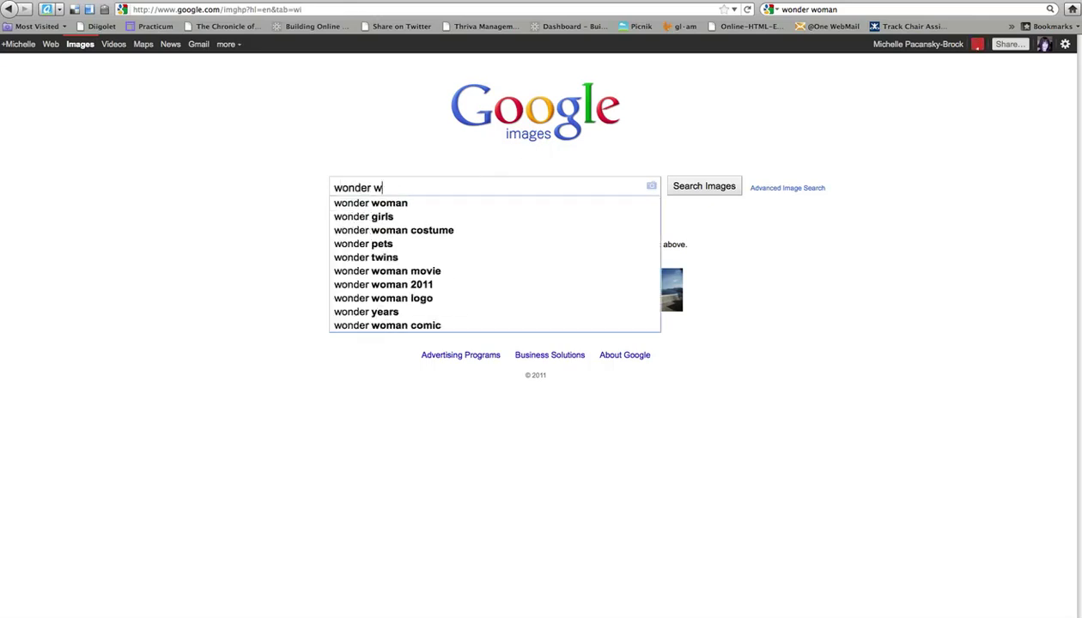
{"action": "left_click", "coordinate": [691, 188]}
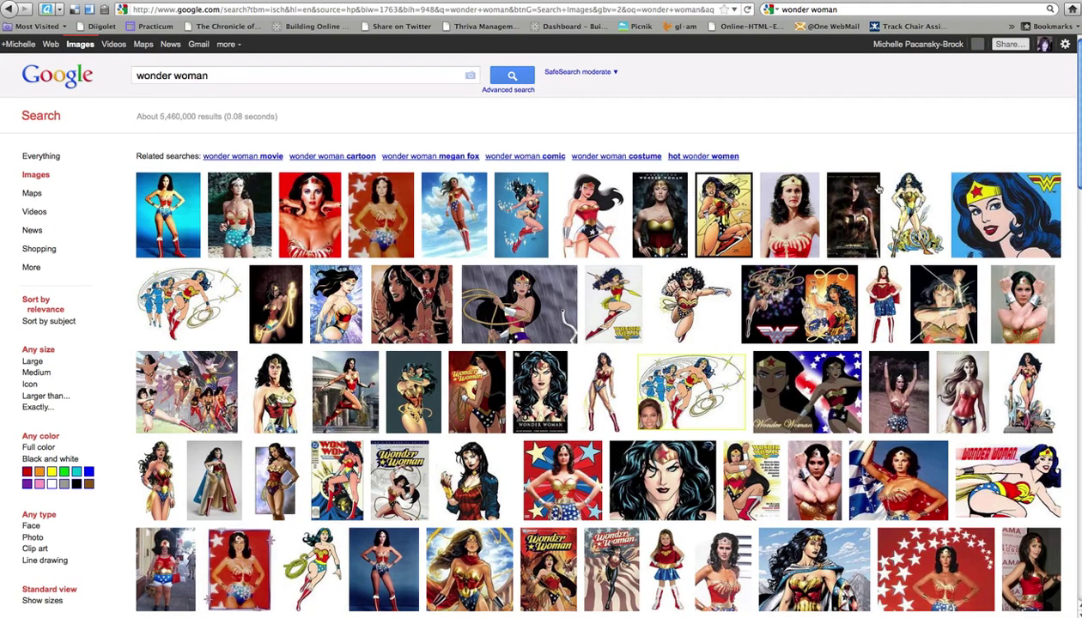
{"action": "mouse_move", "coordinate": [869, 167]}
{"action": "left_click", "coordinate": [1019, 298]}
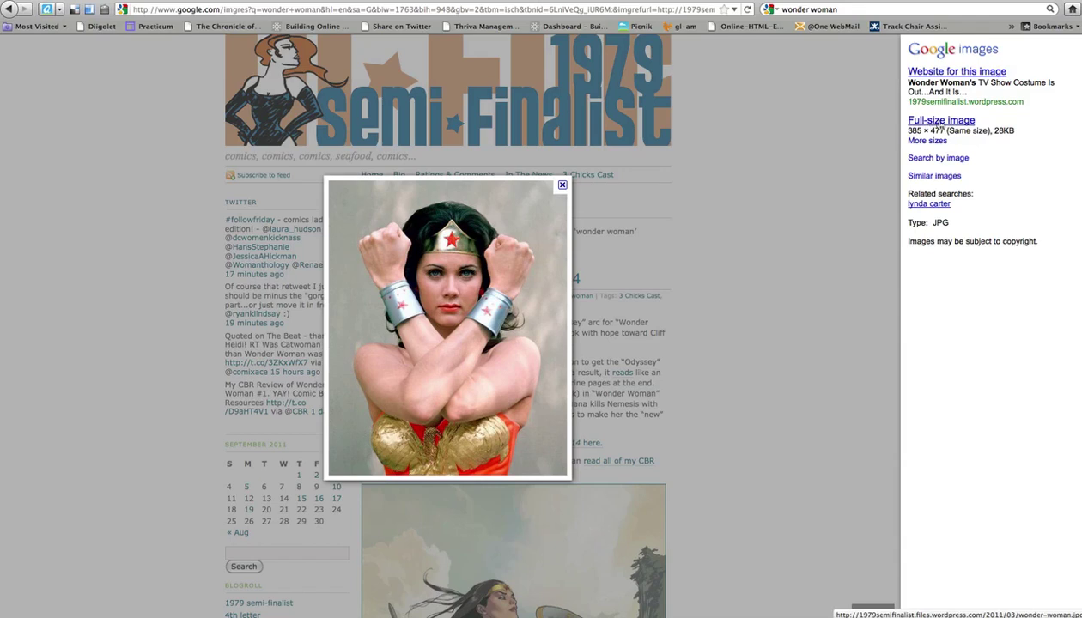
Show the full-size wonder-woman.jpg image and select its direct web address.
{"action": "left_click", "coordinate": [940, 125]}
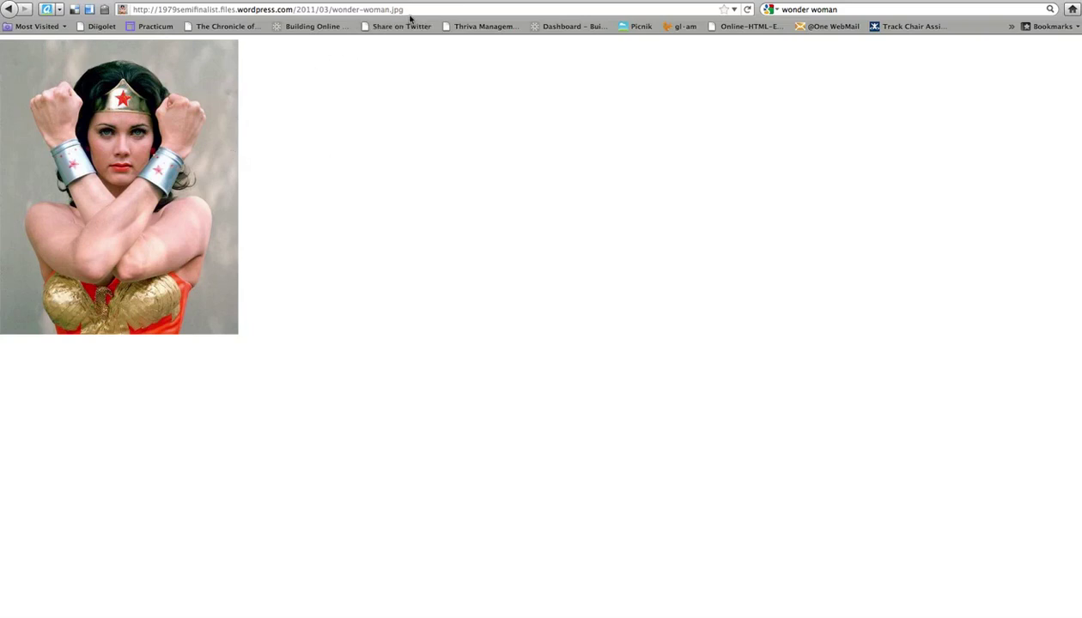
{"action": "left_click_drag", "start_coordinate": [403, 11], "coordinate": [109, 13]}
{"action": "key", "text": "super+c"}
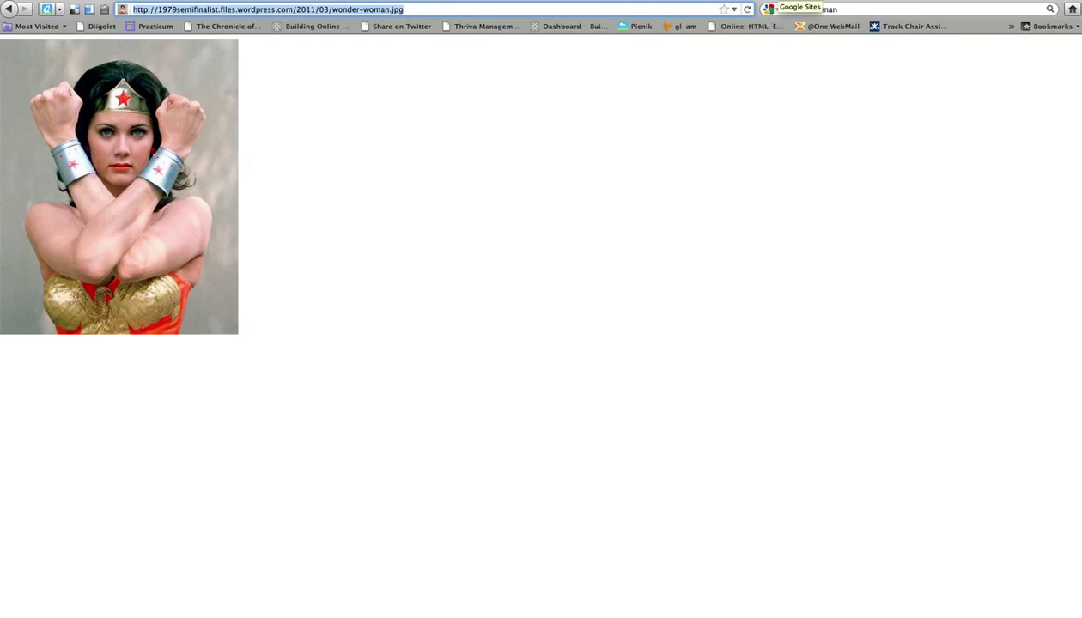
Switch to 'Copy of My Favorite Photograph' and navigate to slide 4, the Sample Slide.
{"action": "key", "text": "super+Left"}
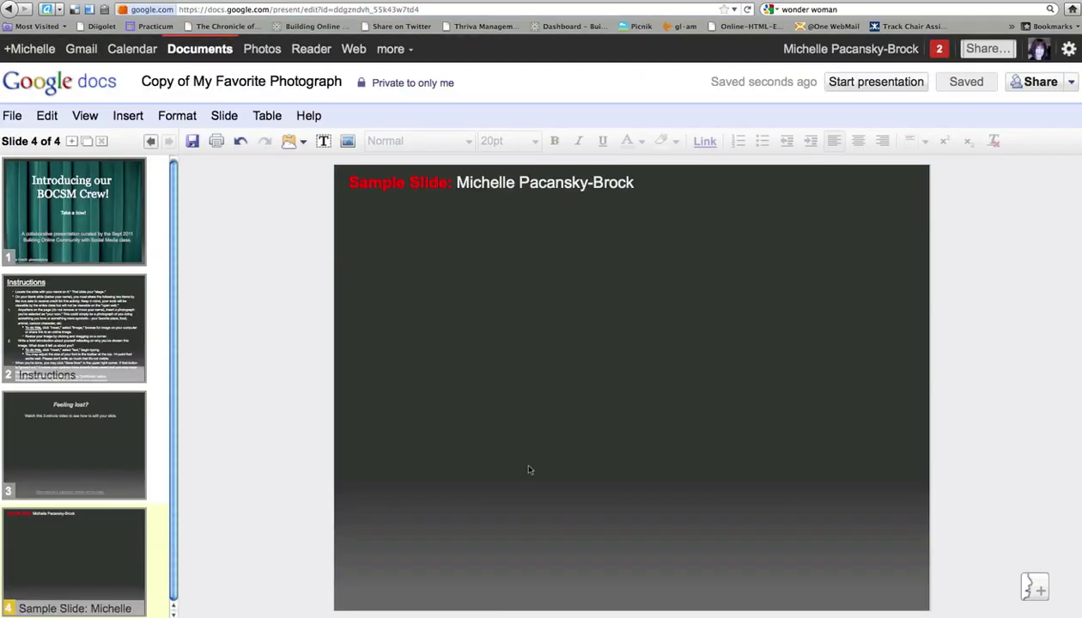
{"action": "left_click", "coordinate": [55, 238]}
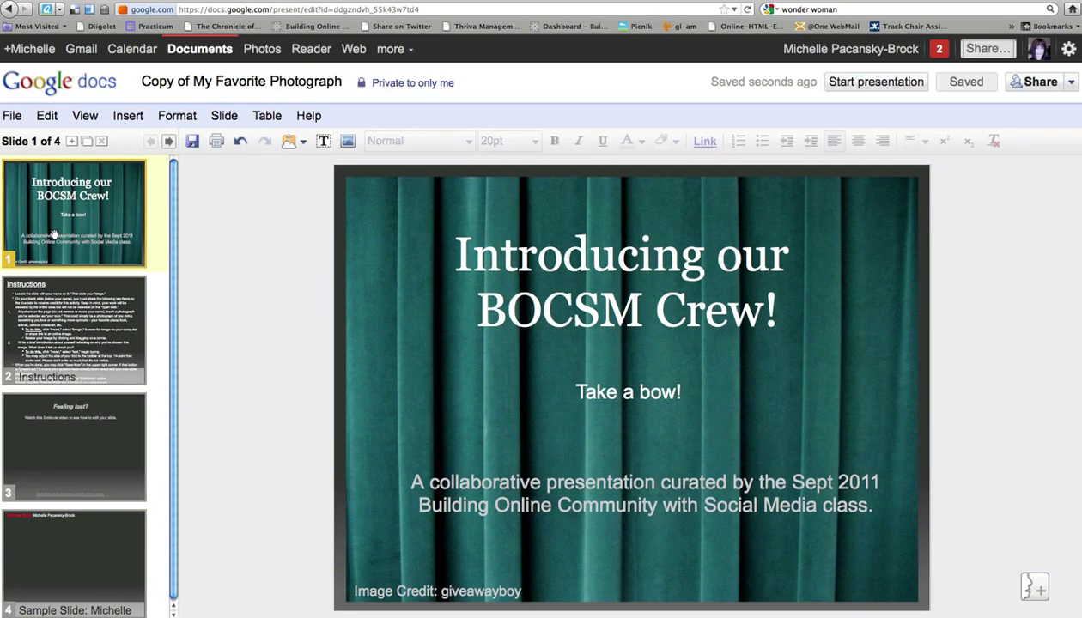
{"action": "key", "text": "Down"}
{"action": "key", "text": "Down"}
{"action": "key", "text": "Down"}
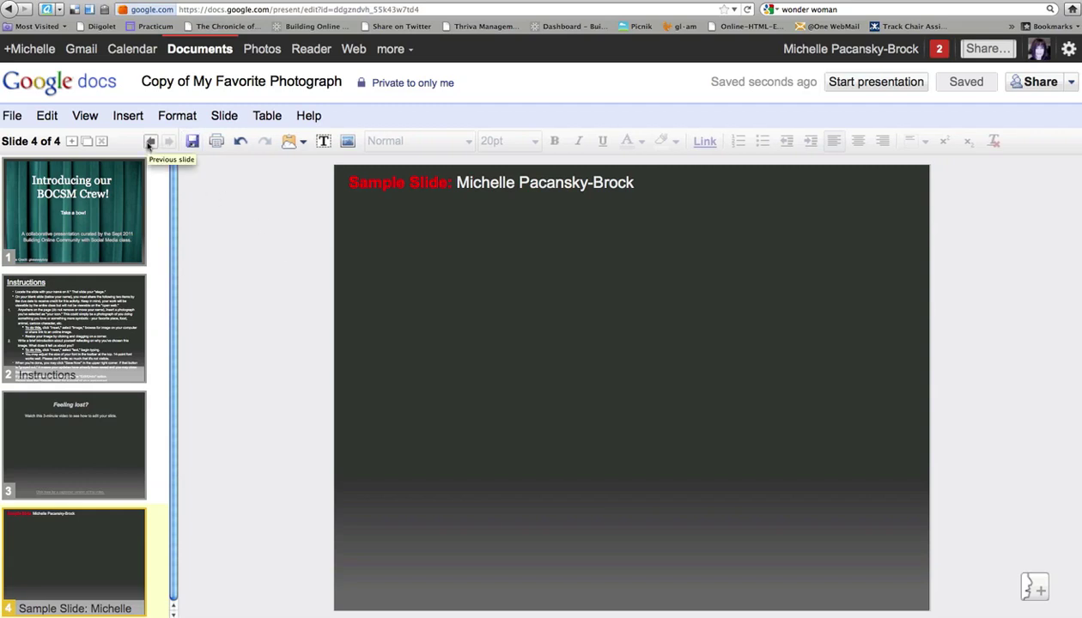
{"action": "left_click", "coordinate": [149, 143]}
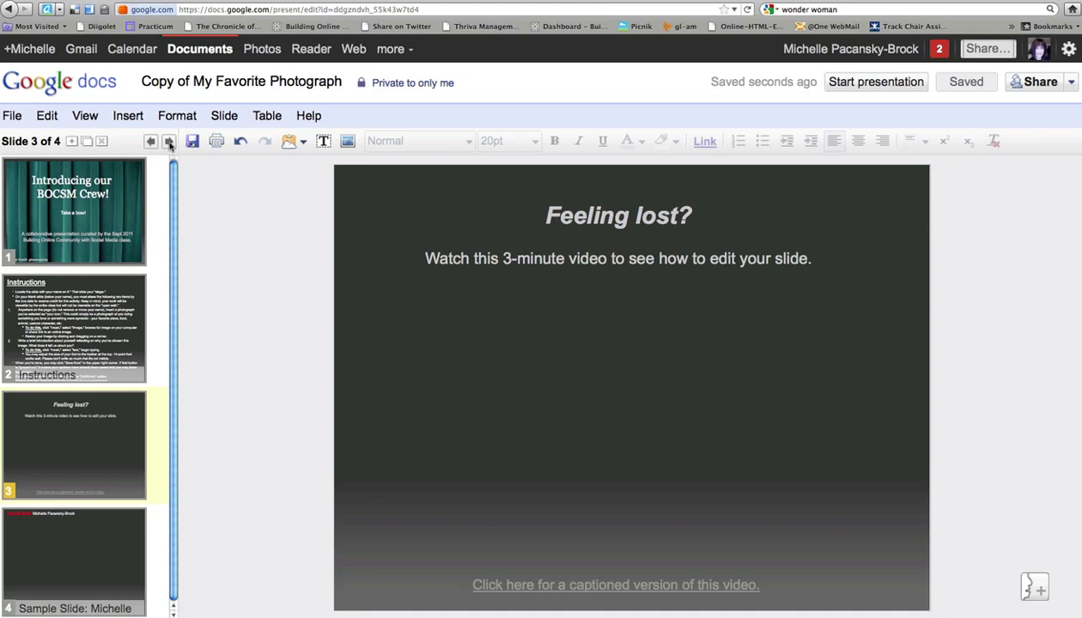
{"action": "left_click", "coordinate": [170, 143]}
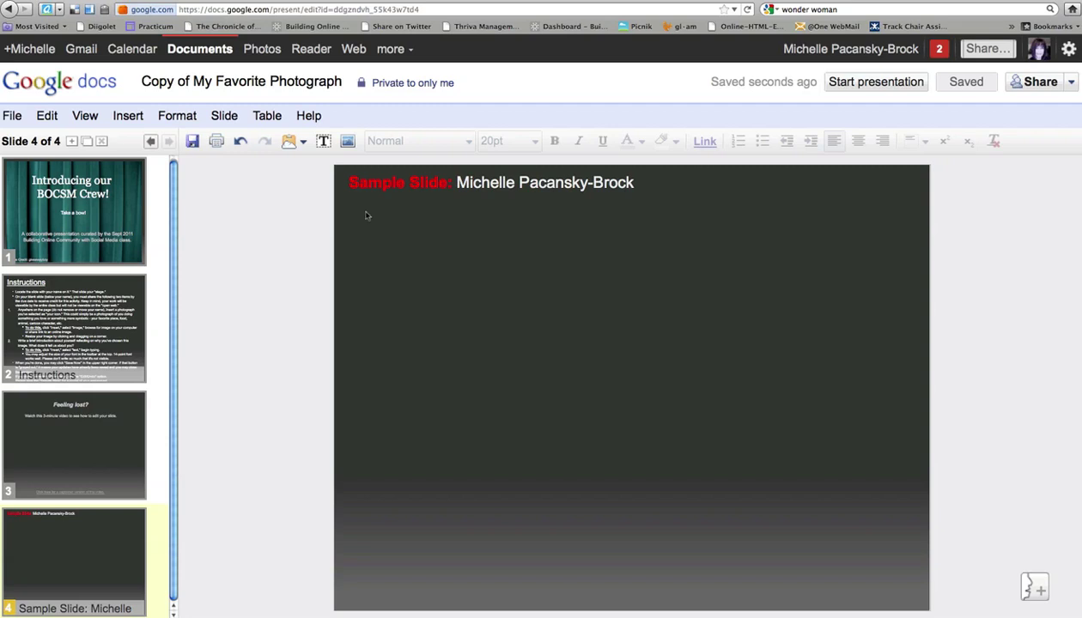
Insert the wonder-woman.jpg image onto slide 4 by pasting its copied web address.
{"action": "left_click", "coordinate": [135, 119]}
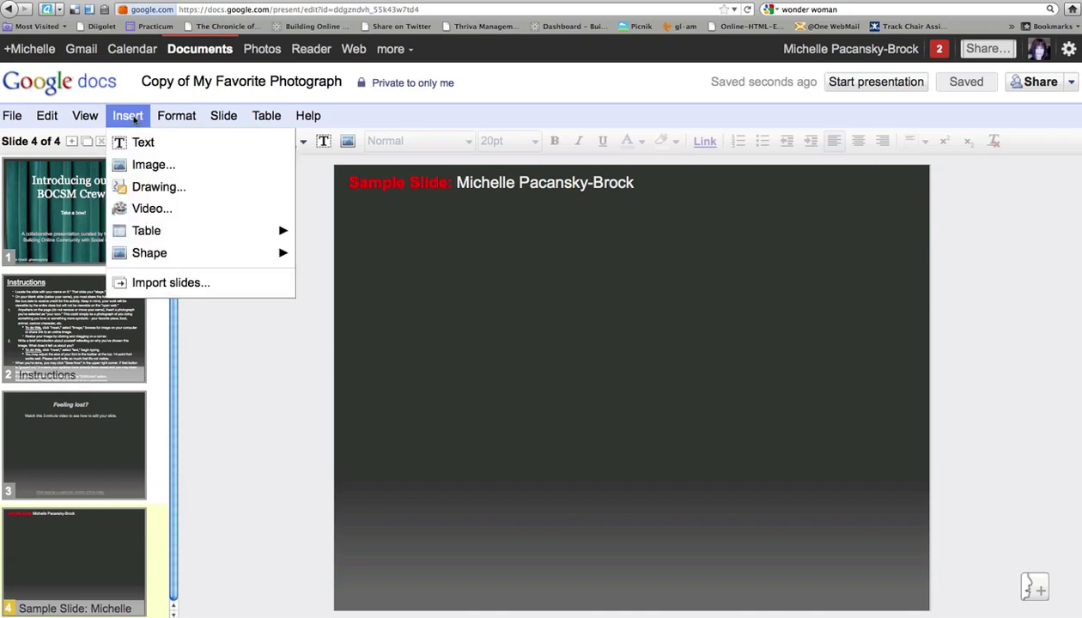
{"action": "left_click", "coordinate": [179, 171]}
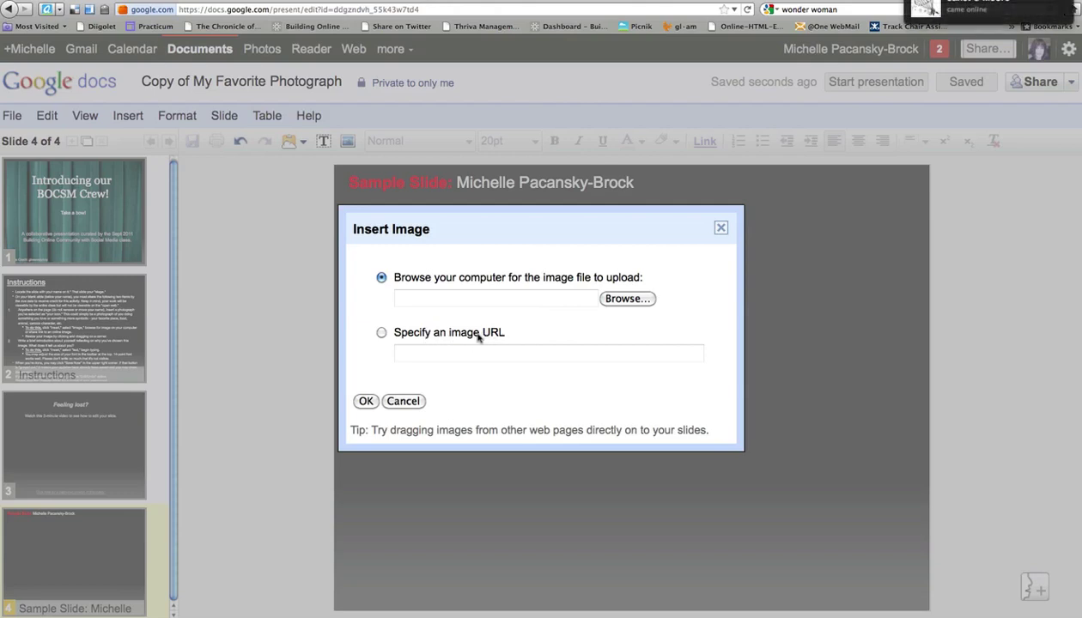
{"action": "left_click", "coordinate": [381, 334]}
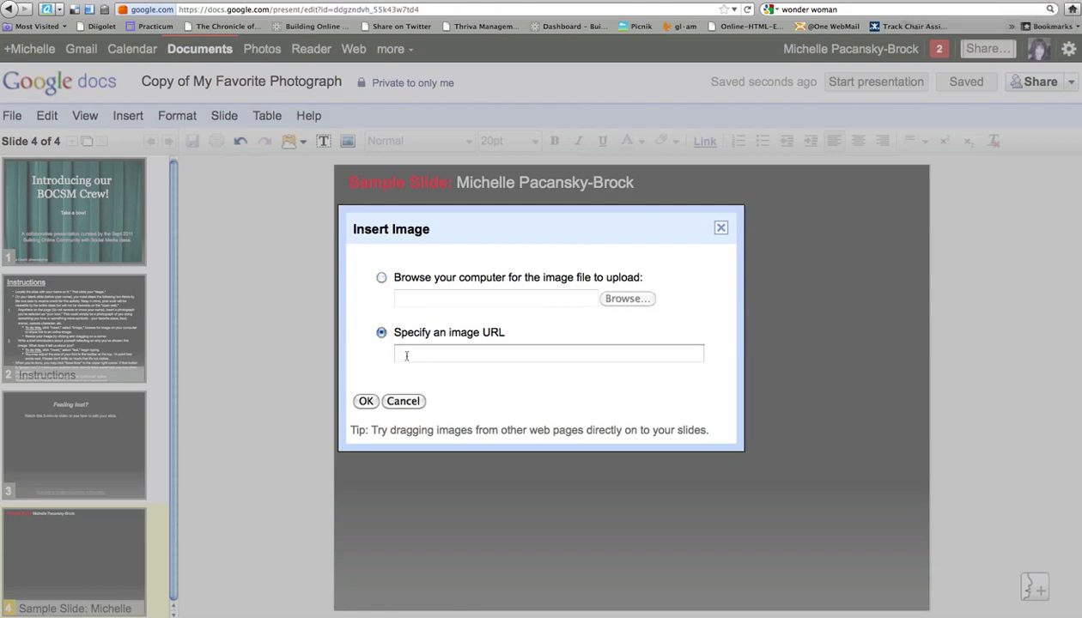
{"action": "left_click", "coordinate": [406, 355]}
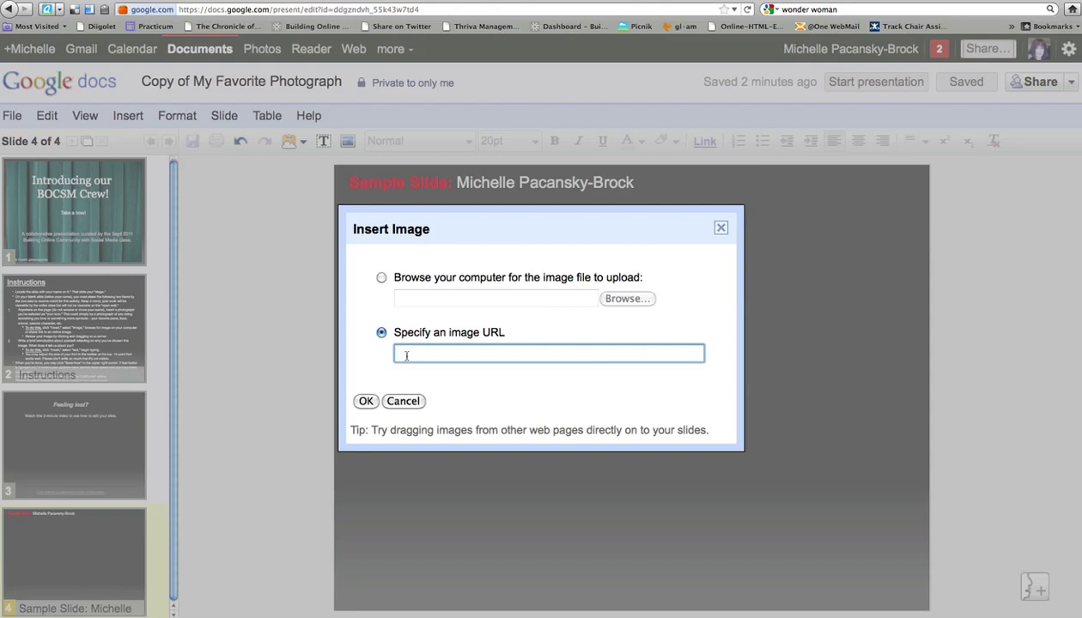
{"action": "key", "text": "super+v"}
{"action": "left_click", "coordinate": [498, 376]}
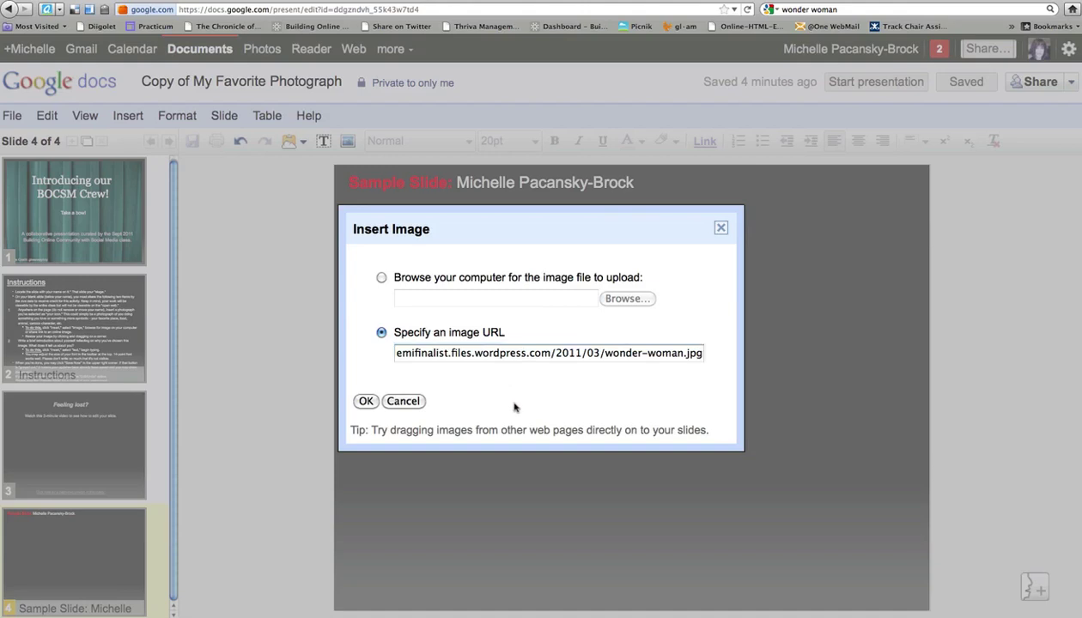
{"action": "left_click", "coordinate": [366, 401]}
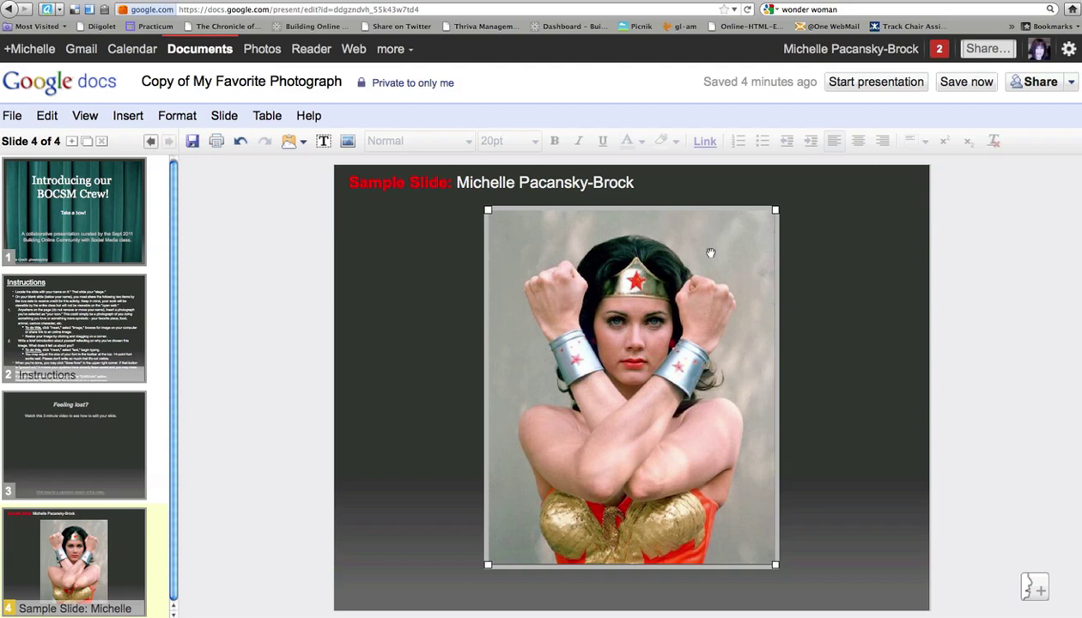
Move the Wonder Woman photo left under the title and shrink it to about half size.
{"action": "left_click_drag", "start_coordinate": [711, 253], "coordinate": [574, 254]}
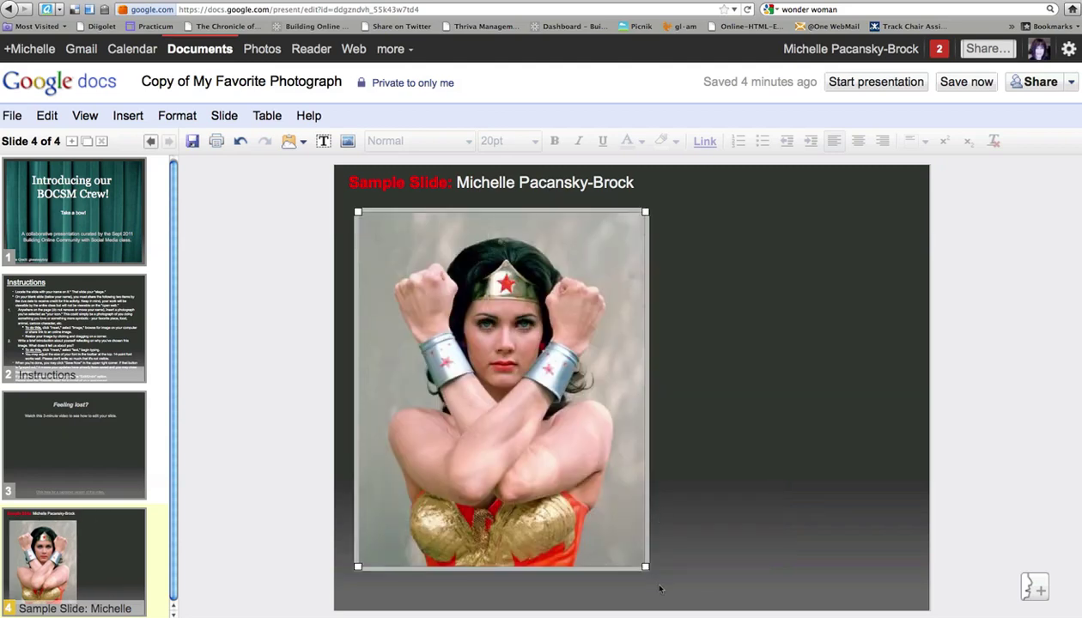
{"action": "left_click_drag", "start_coordinate": [635, 552], "coordinate": [538, 442]}
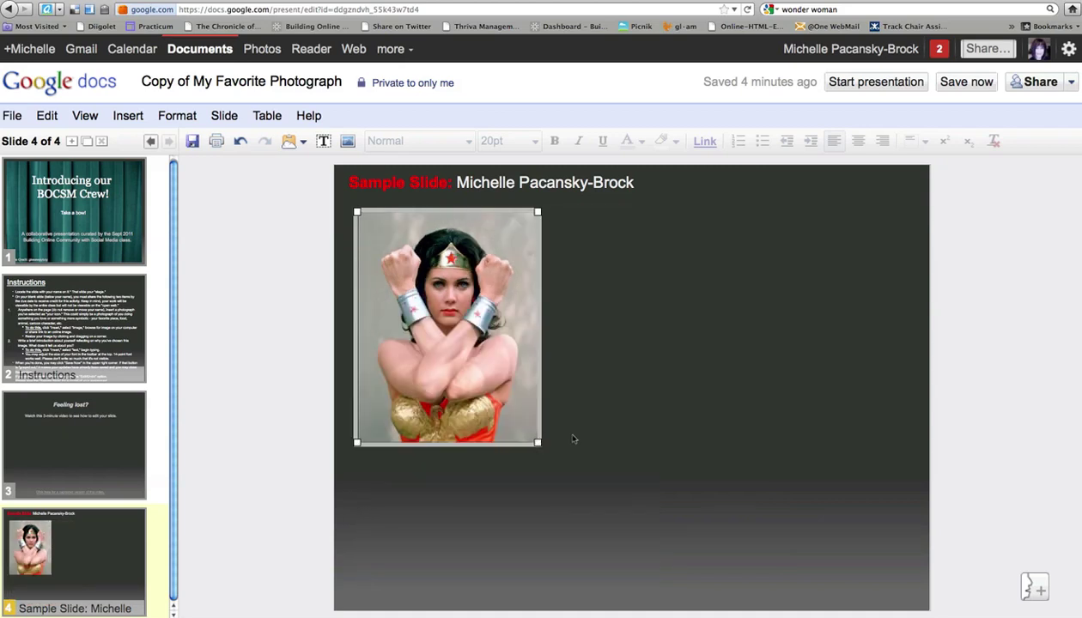
{"action": "left_click", "coordinate": [613, 393]}
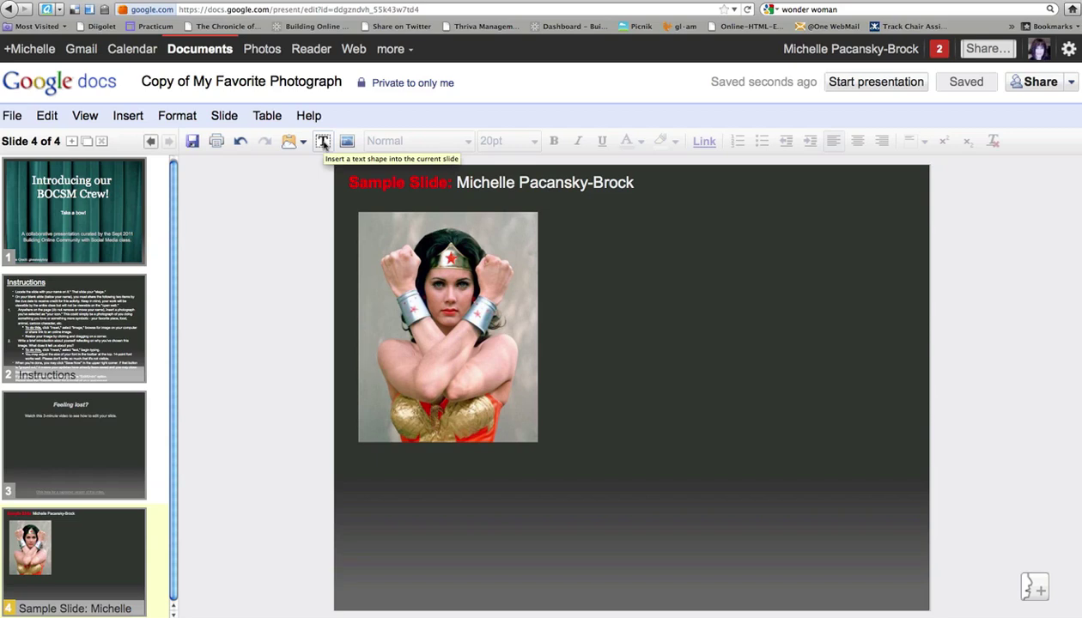
Place a text box beside the Wonder Woman photo and set its font size to 15pt.
{"action": "left_click", "coordinate": [323, 142]}
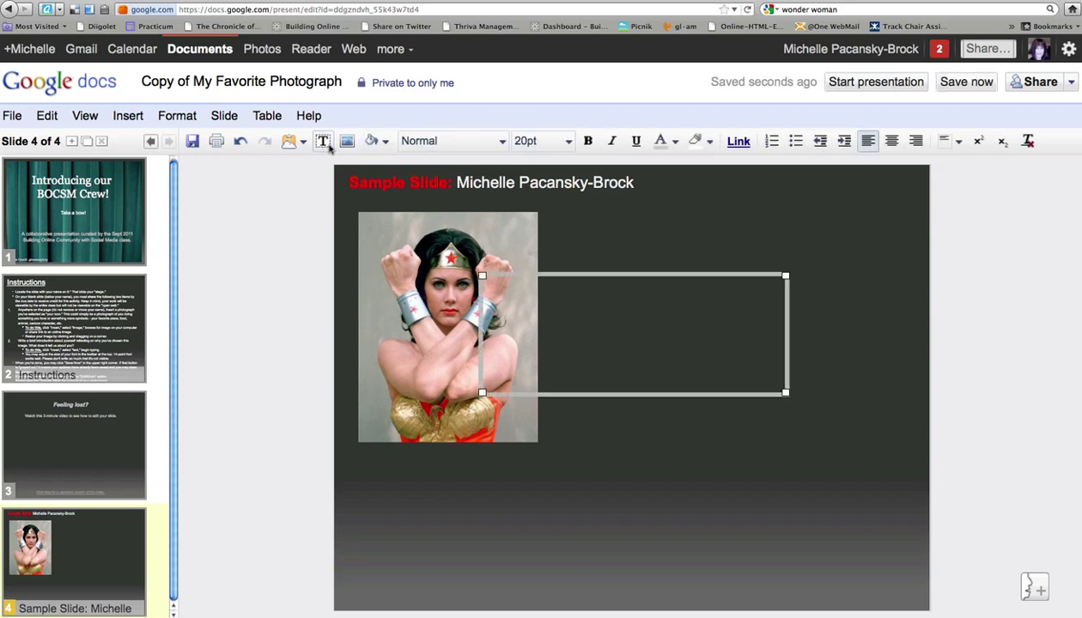
{"action": "left_click_drag", "start_coordinate": [597, 274], "coordinate": [662, 216]}
{"action": "left_click", "coordinate": [676, 231]}
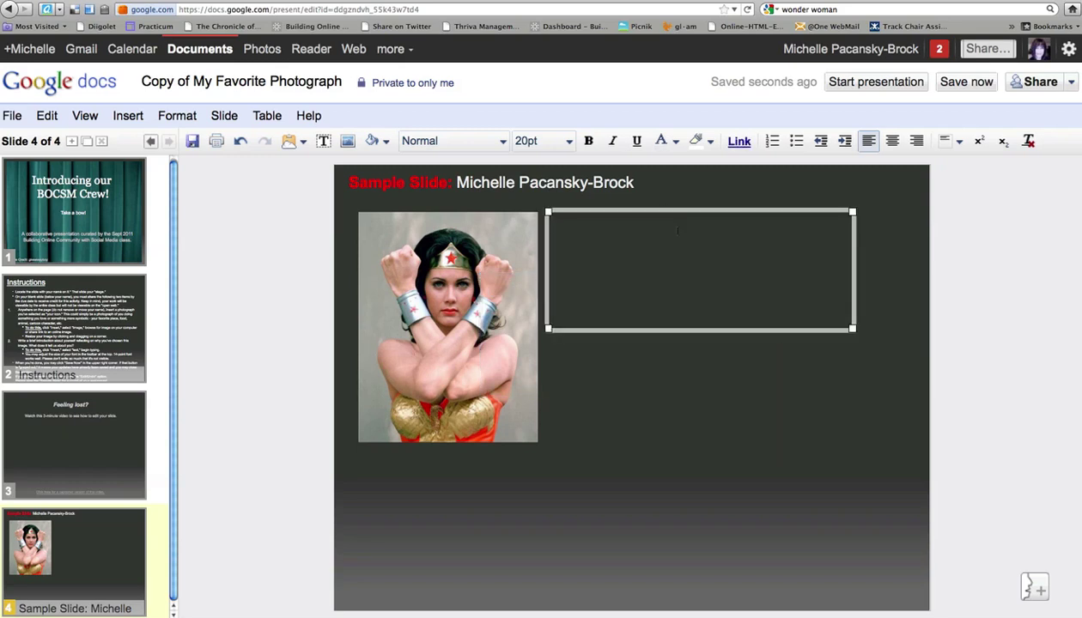
{"action": "left_click", "coordinate": [567, 141]}
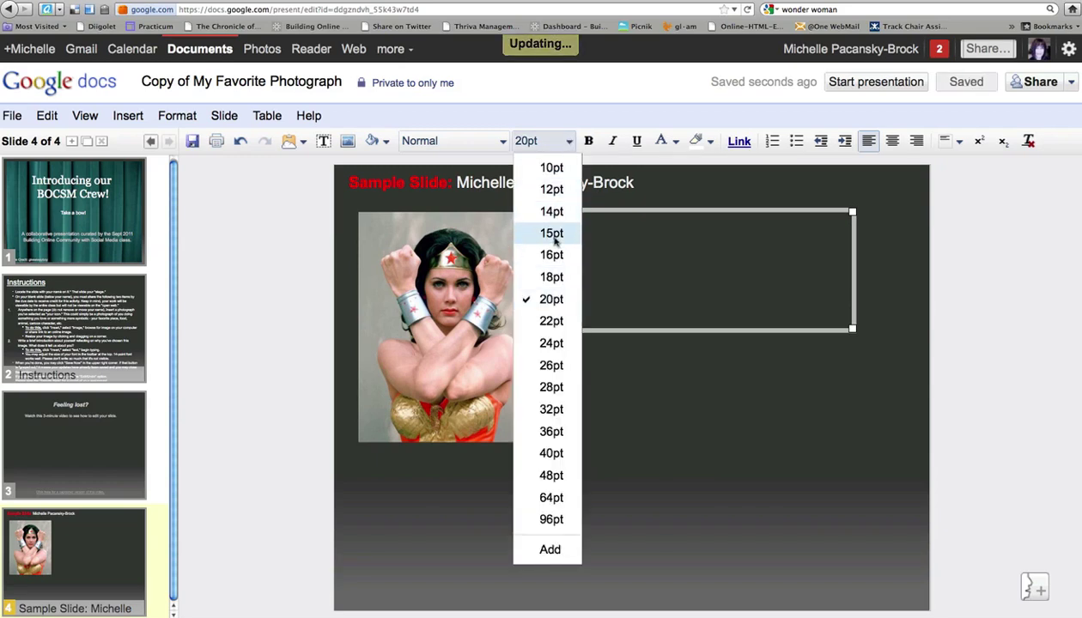
{"action": "left_click", "coordinate": [550, 235]}
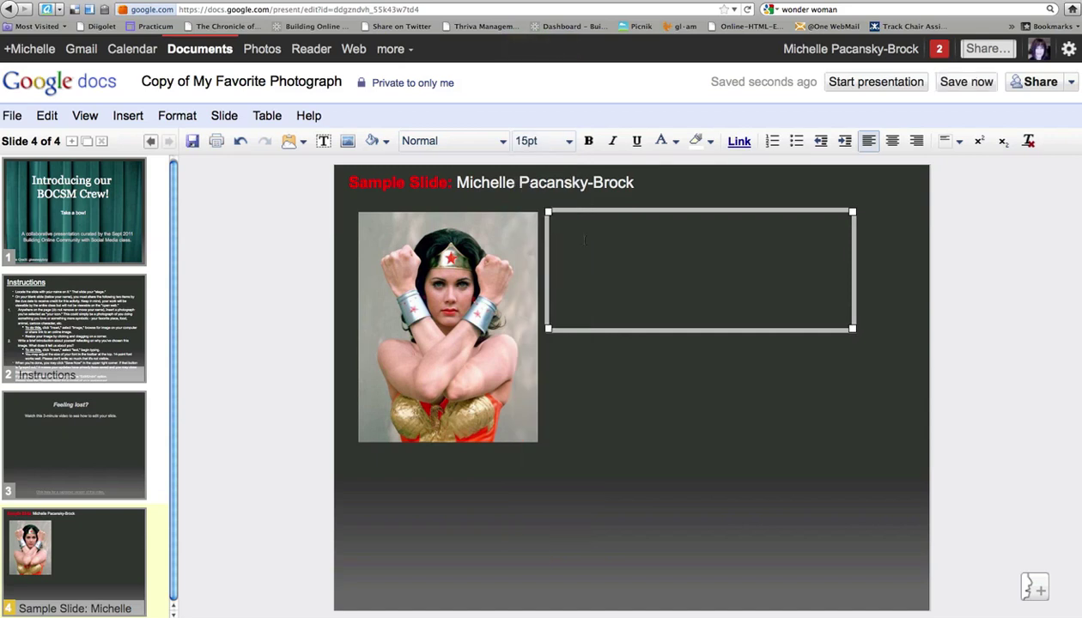
Type 'When I was...' into the text box and save the presentation.
{"action": "type", "text": "When I was..."}
{"action": "left_click", "coordinate": [626, 376]}
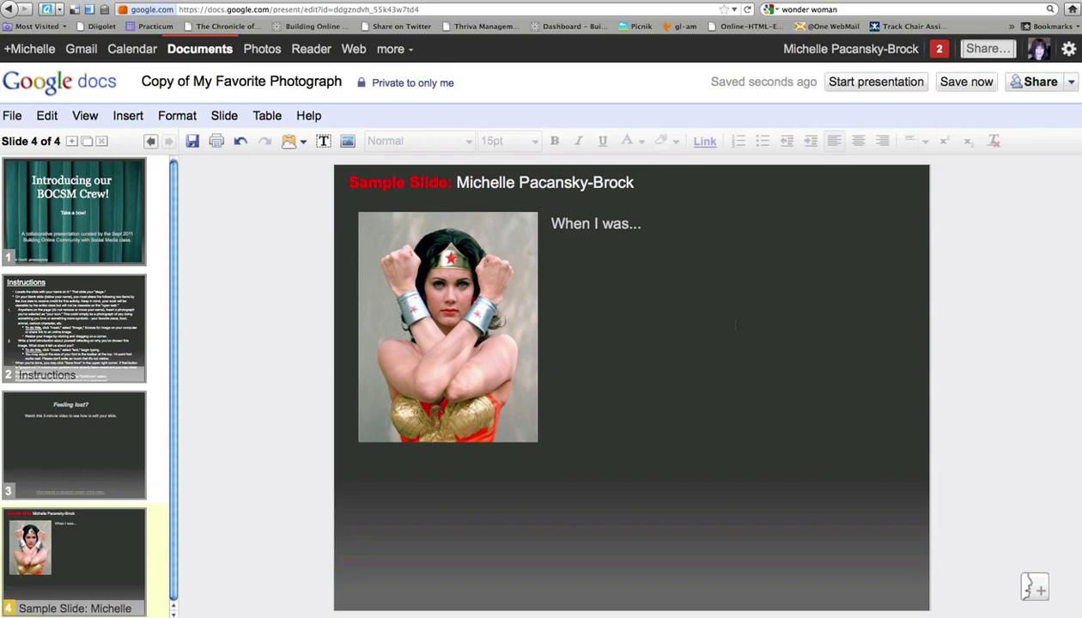
{"action": "left_click", "coordinate": [962, 83]}
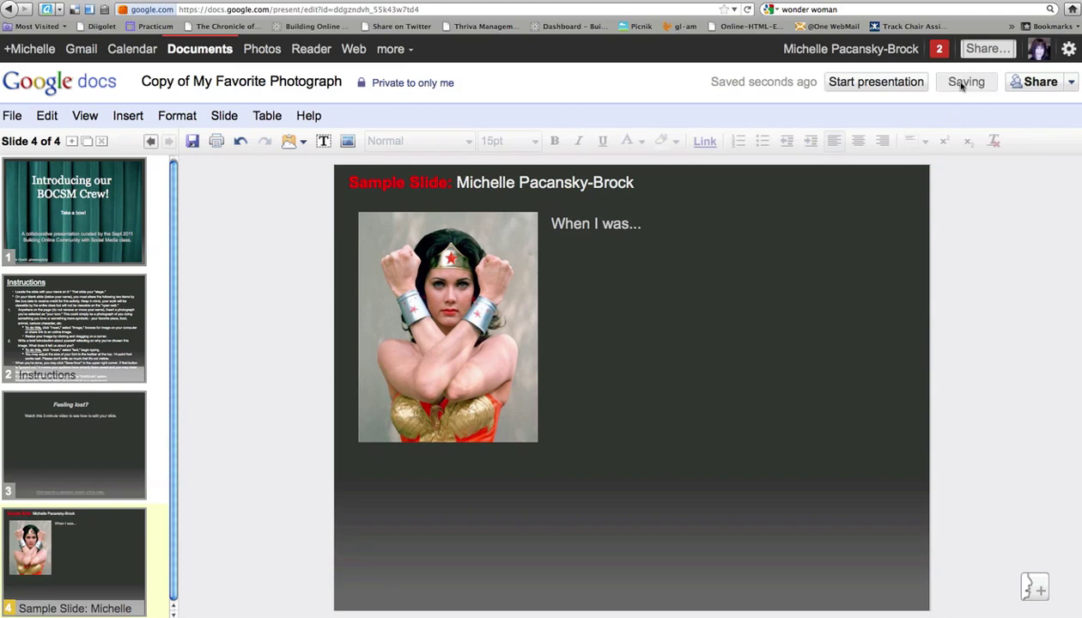